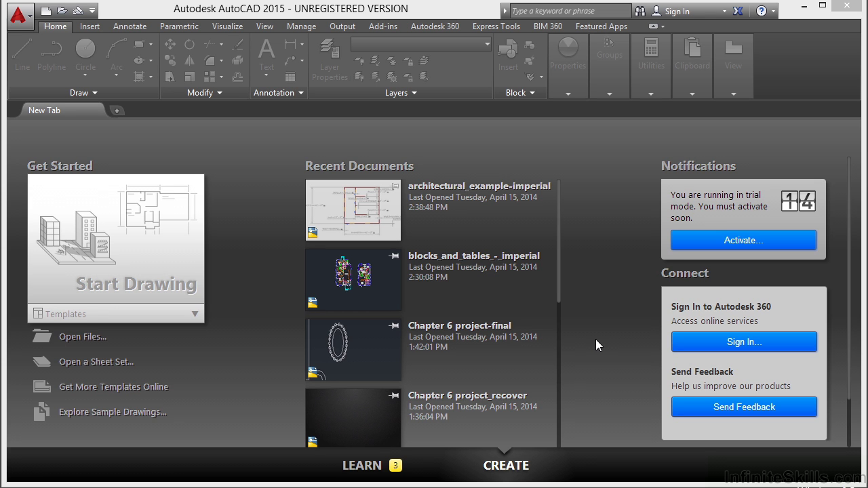
Open architectural_-_annotation_scaling_and_multileaders.dwg from the Select File dialog.
click(92, 343)
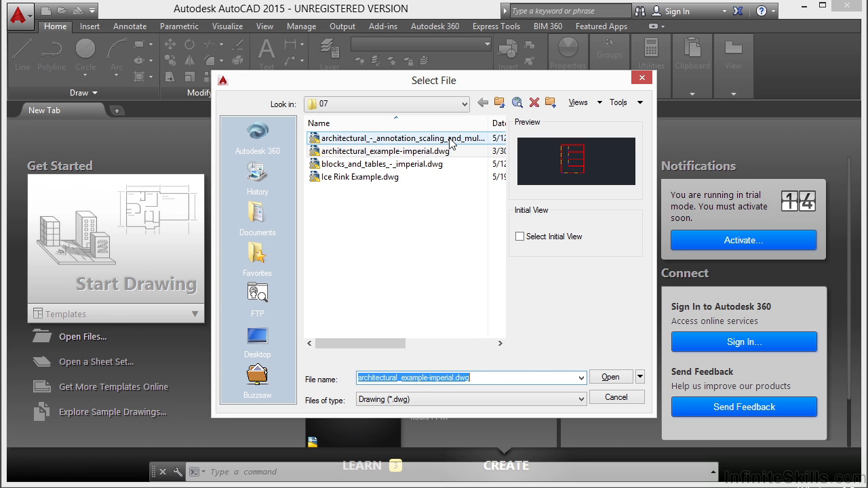
click(450, 139)
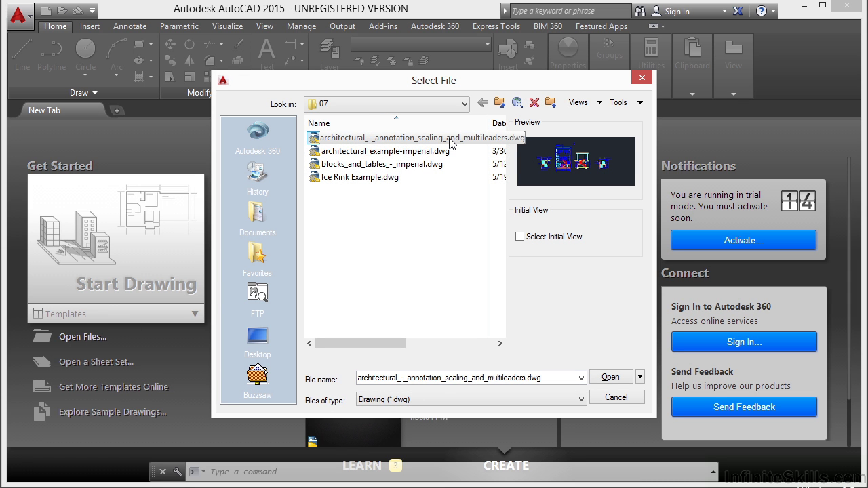
click(610, 378)
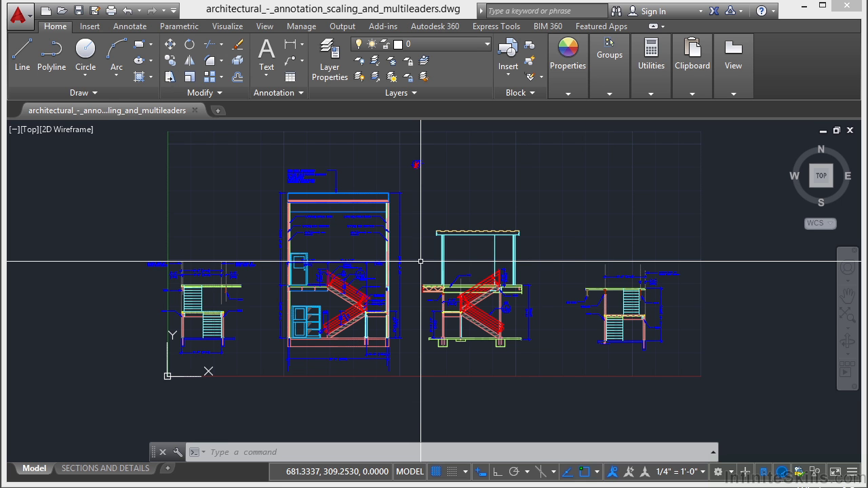
Erase all 229 objects of the rightmost stair section view using a crossing window.
scroll(312, 190, down, 3)
scroll(315, 204, up, 3)
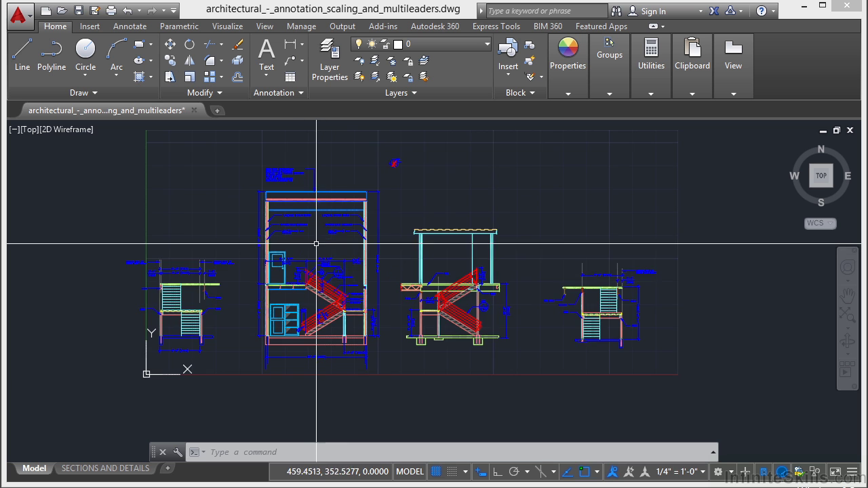
click(699, 239)
click(527, 387)
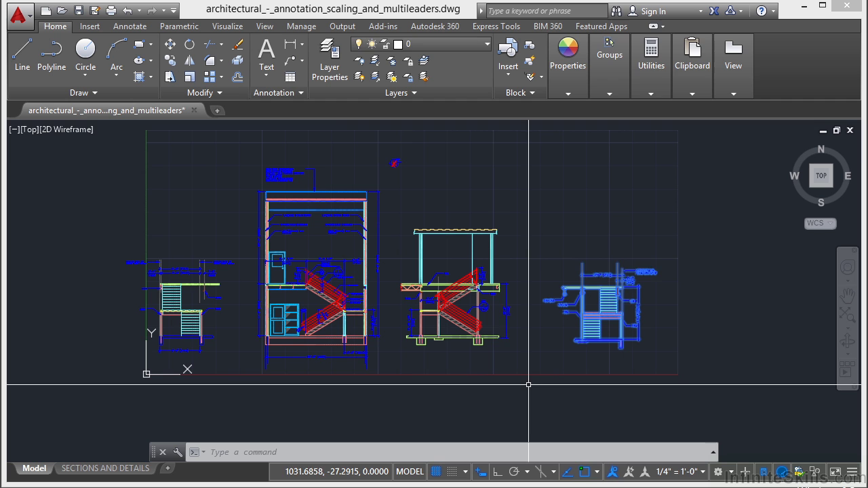
key(Delete)
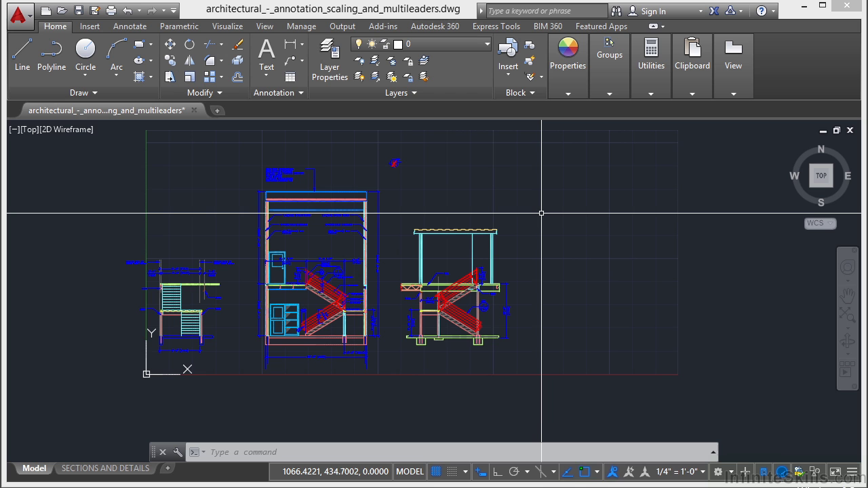
Start the PURGE command with the PU alias after cancelling a mistyped entry.
text(purge)
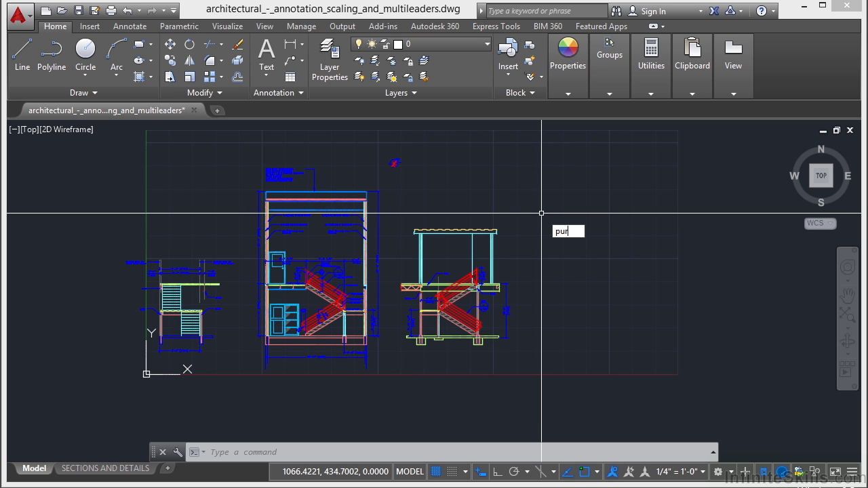
key(Escape)
text(PU)
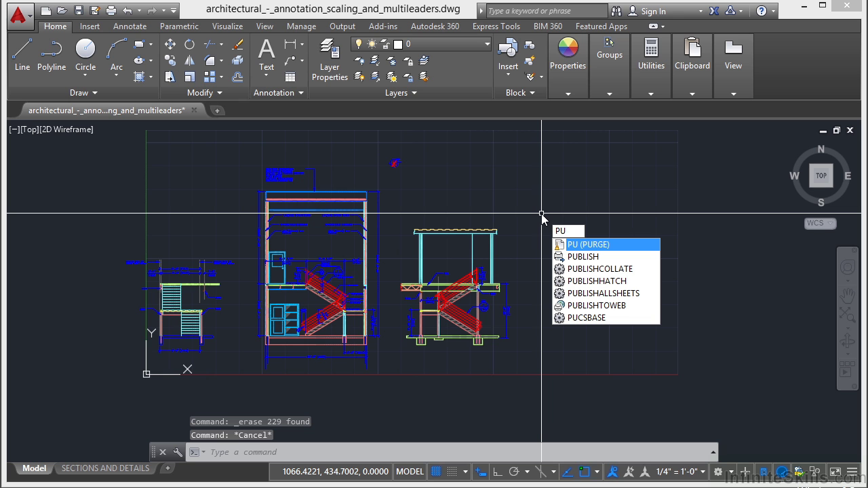
key(Return)
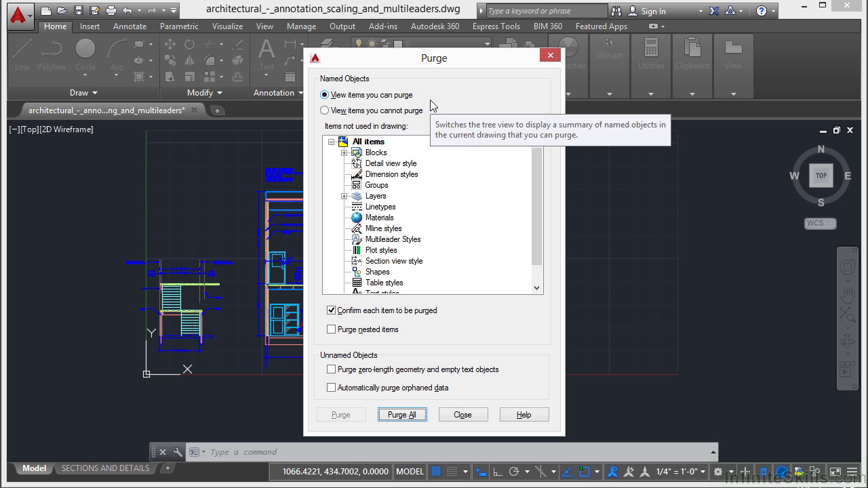
click(365, 113)
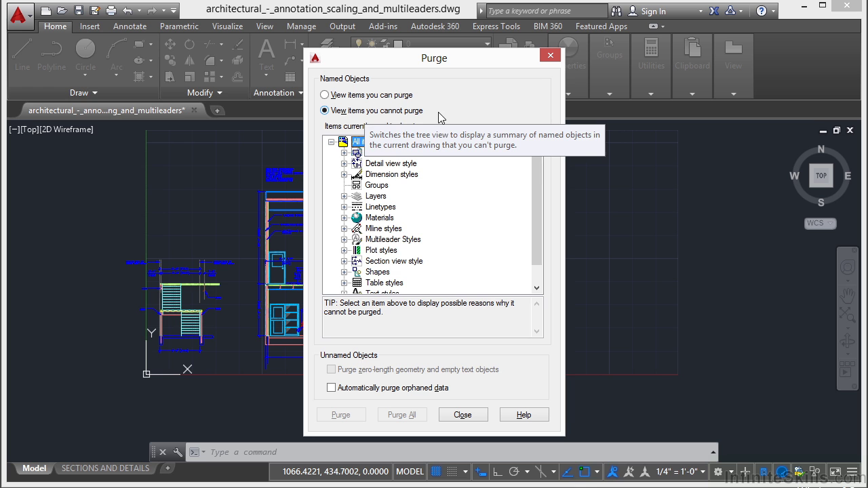
click(344, 152)
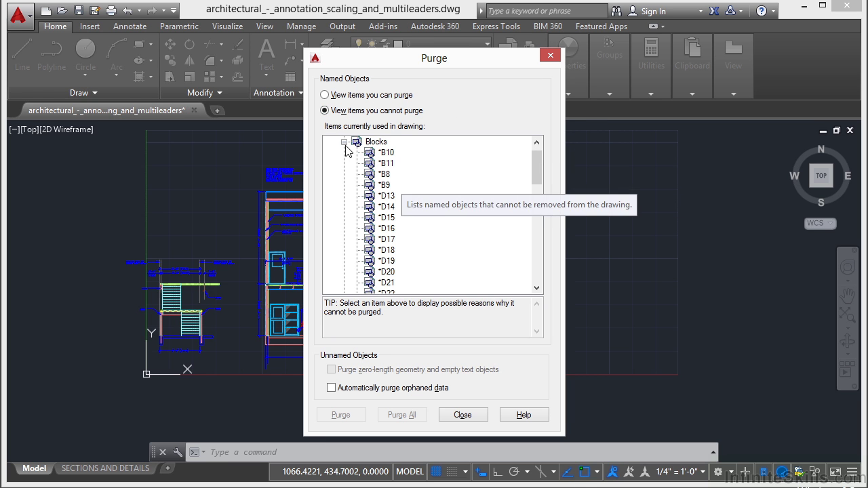
click(343, 142)
click(344, 153)
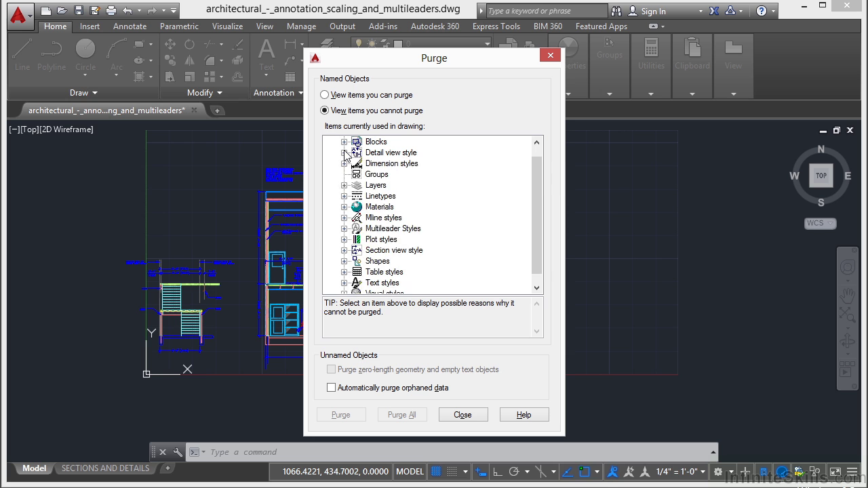
click(344, 175)
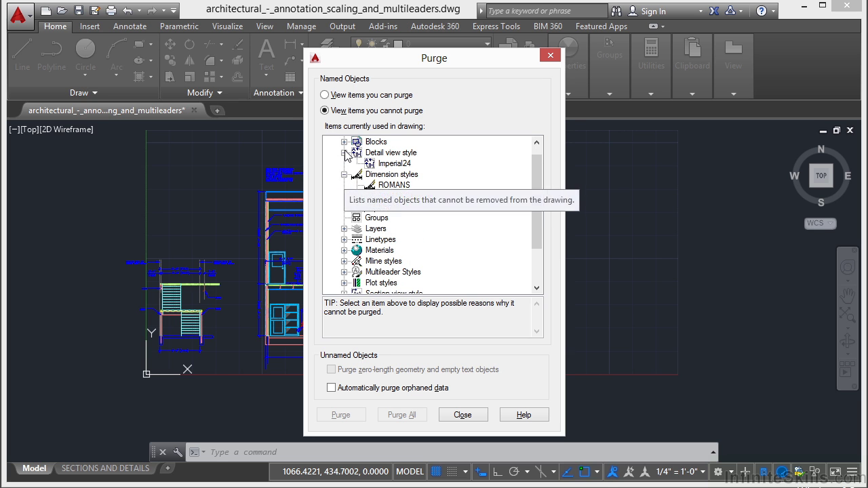
click(343, 153)
click(344, 163)
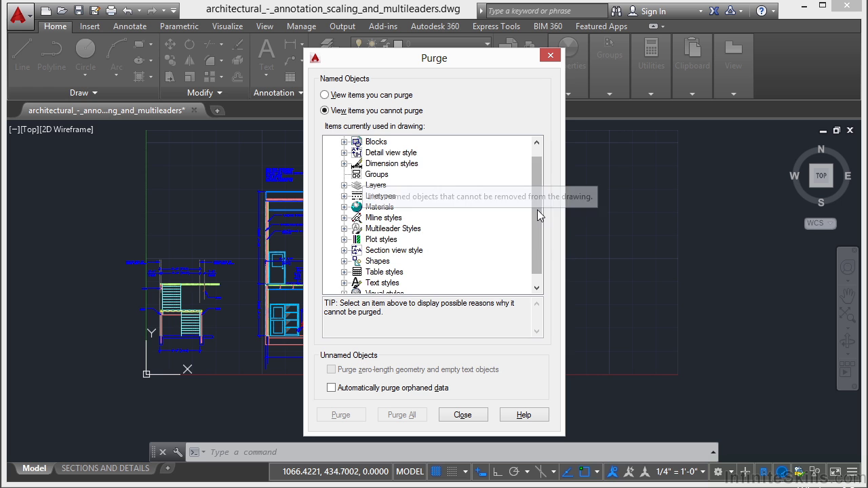
mouse_move(538, 210)
mouse_down()
mouse_move(533, 232)
mouse_move(531, 185)
mouse_up()
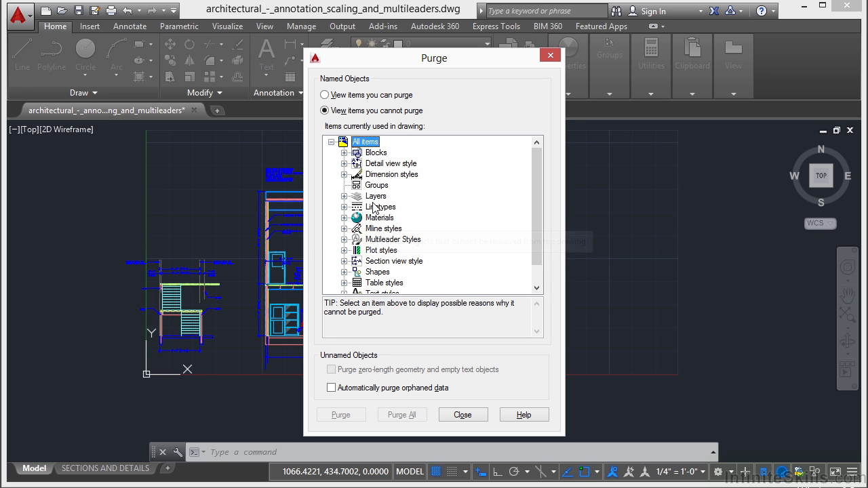
click(326, 95)
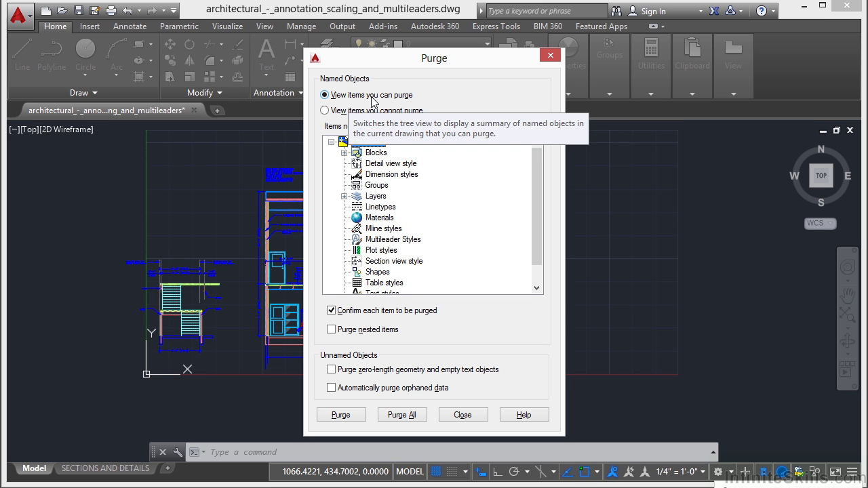
Review the unused Blocks and Layers lists, then enable Purge nested items.
click(343, 154)
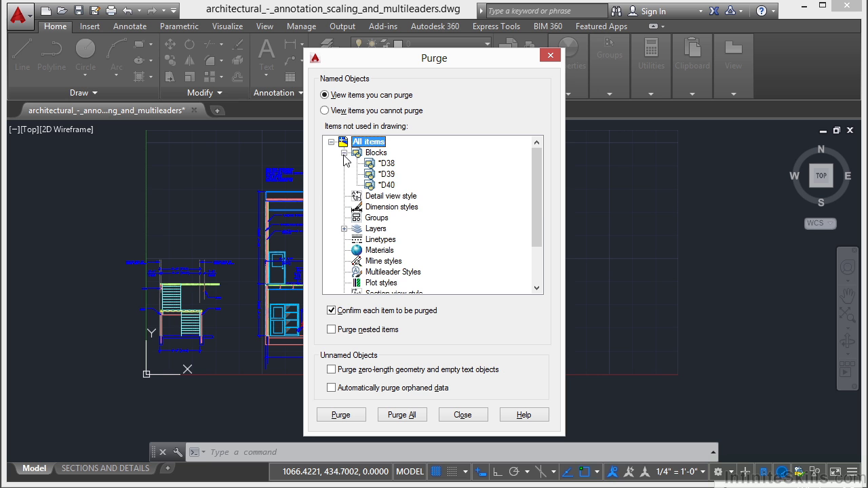
click(344, 153)
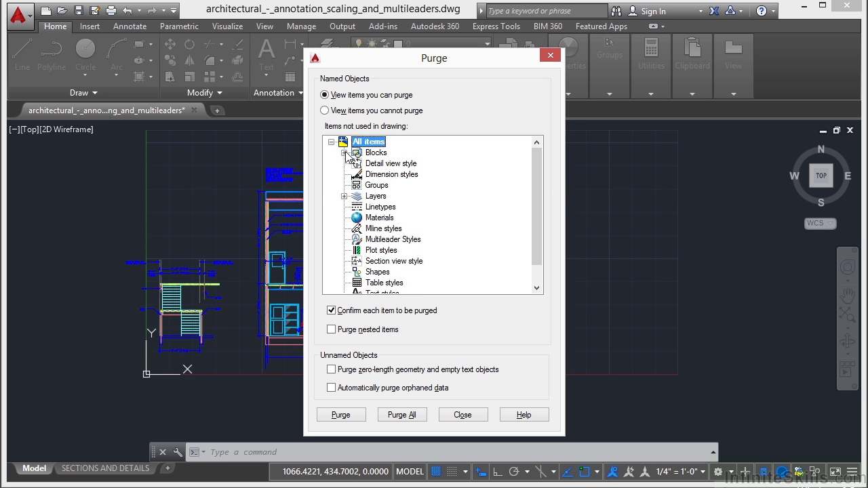
click(344, 196)
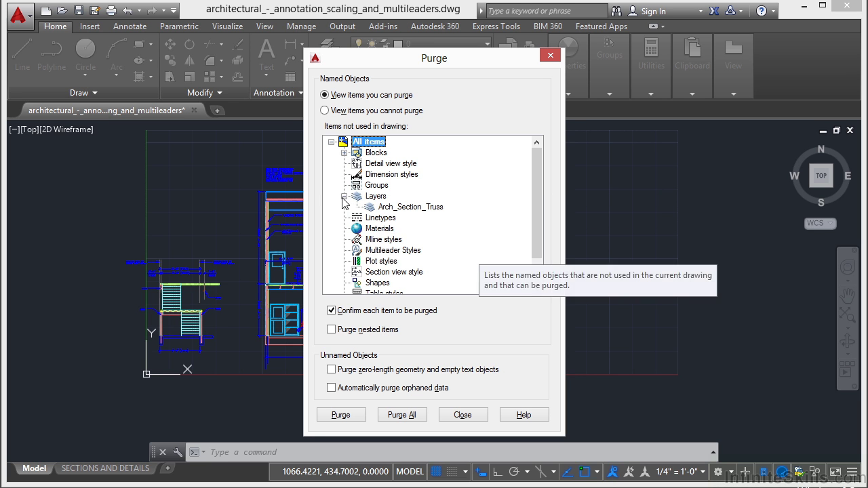
click(344, 197)
mouse_move(536, 199)
mouse_down()
mouse_move(535, 221)
mouse_move(534, 207)
mouse_up()
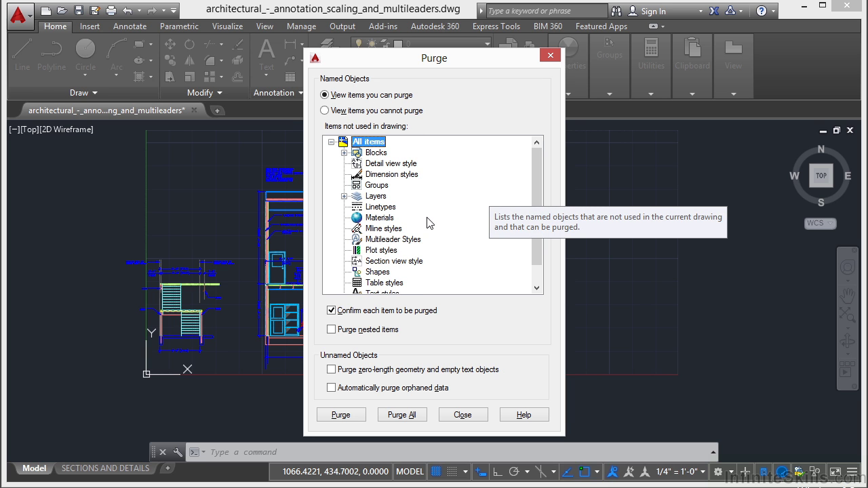
click(332, 329)
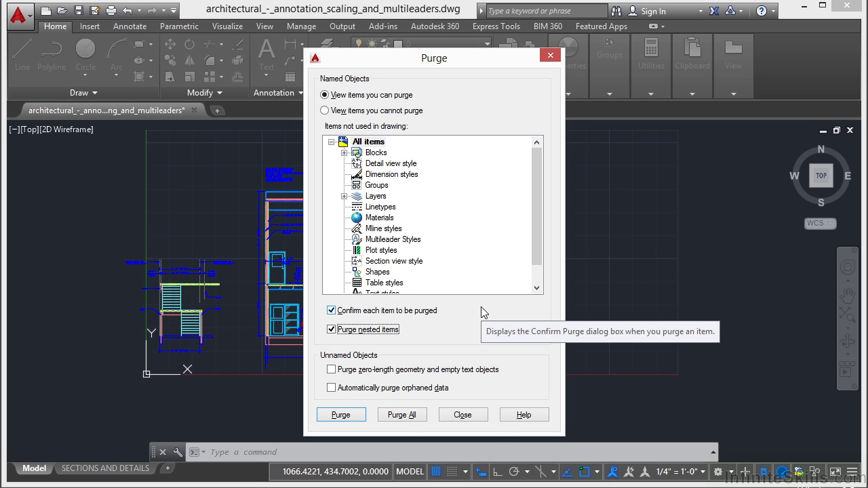
Purge all unused items, including blocks *D38–*D40 and layer Arch_Section_Truss, then close Purge.
click(409, 417)
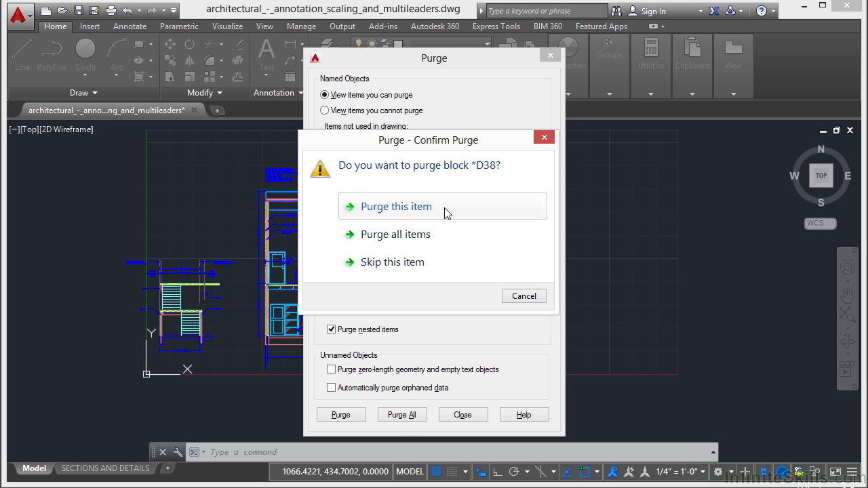
click(438, 236)
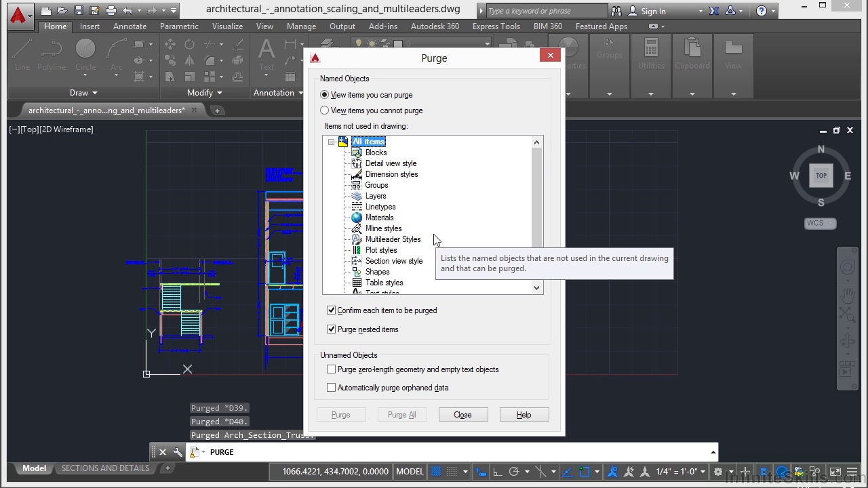
scroll(438, 239, down, 1)
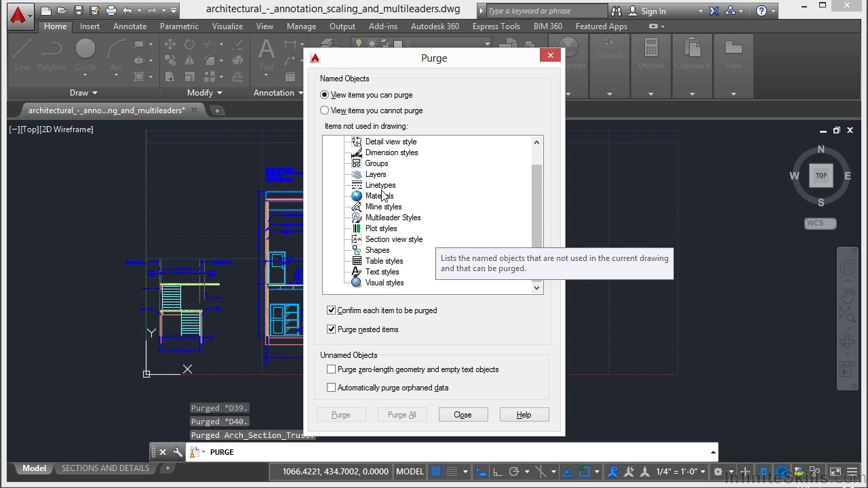
click(466, 415)
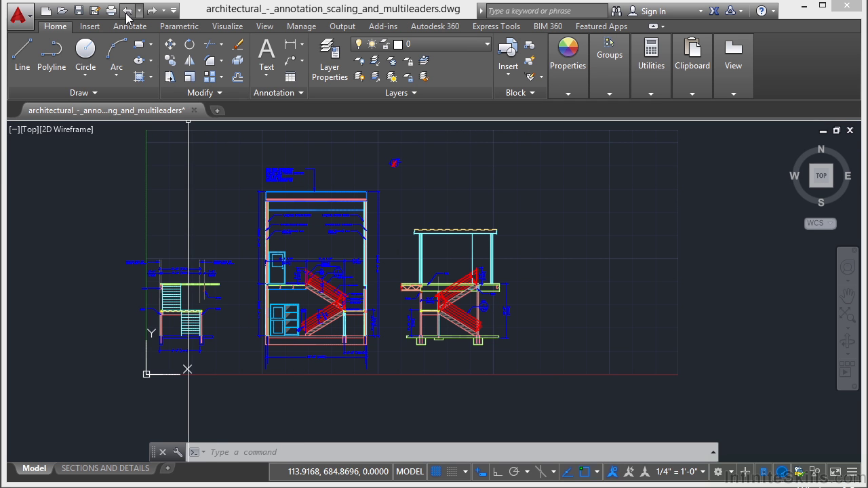
Reopen the Purge dialog by entering P at the command line.
text(pu)
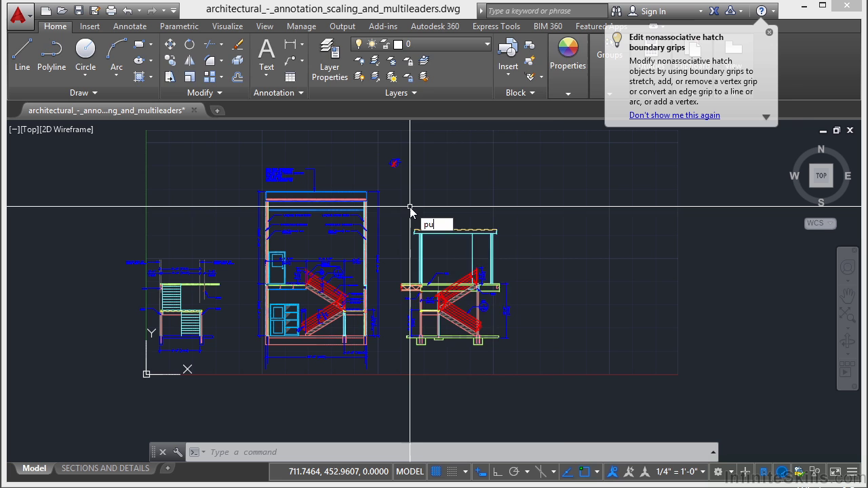
key(Return)
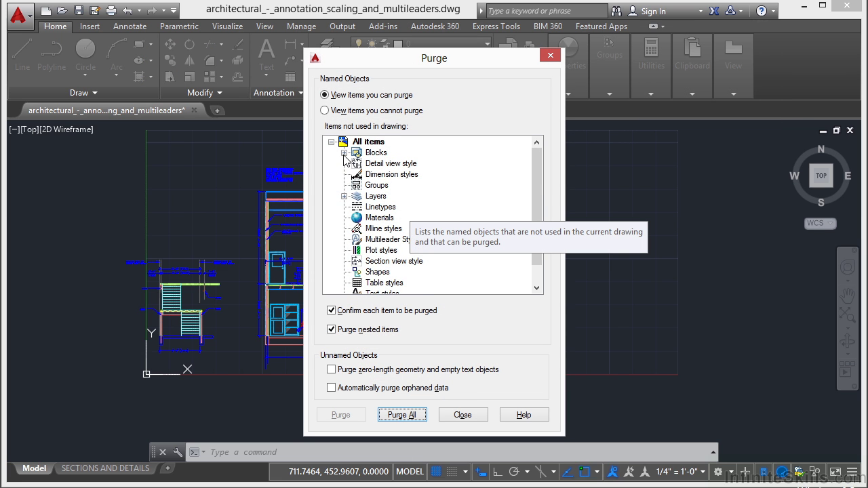
Purge only block *D38 from the Blocks list, then select *D39 and *D40.
click(343, 153)
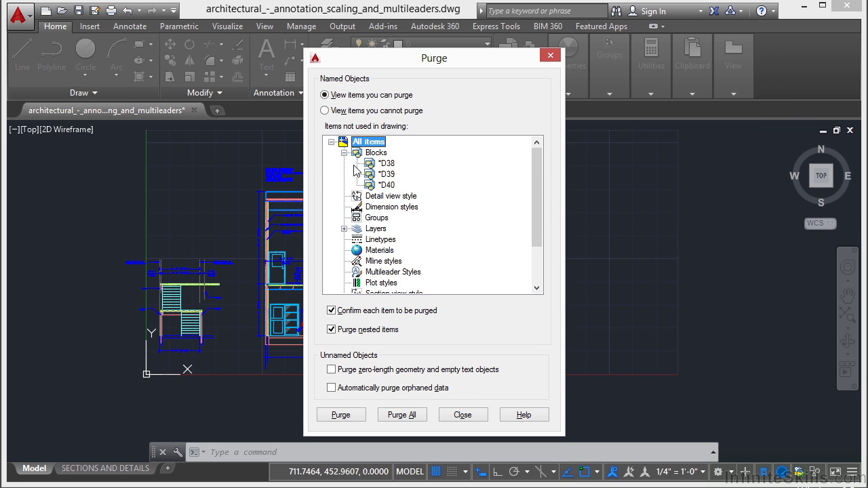
click(396, 165)
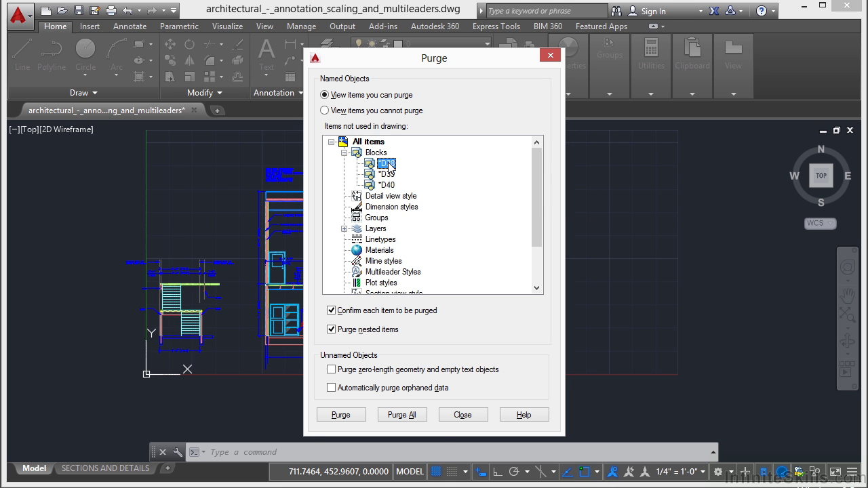
click(352, 417)
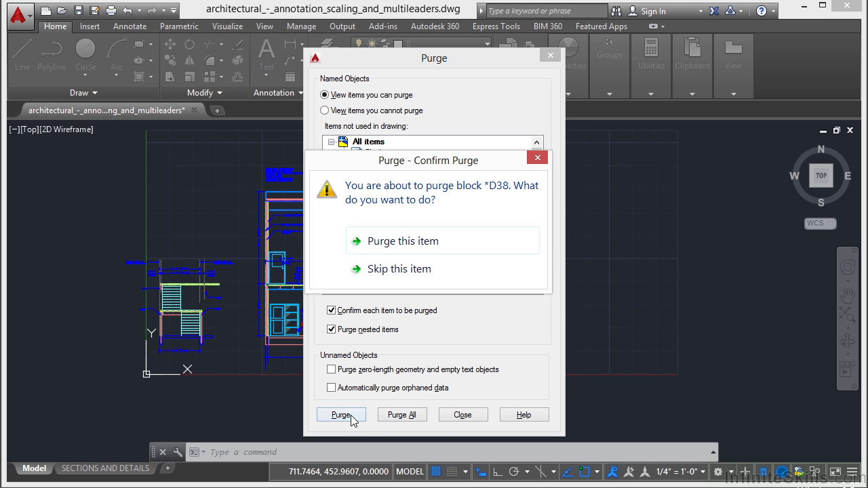
click(426, 243)
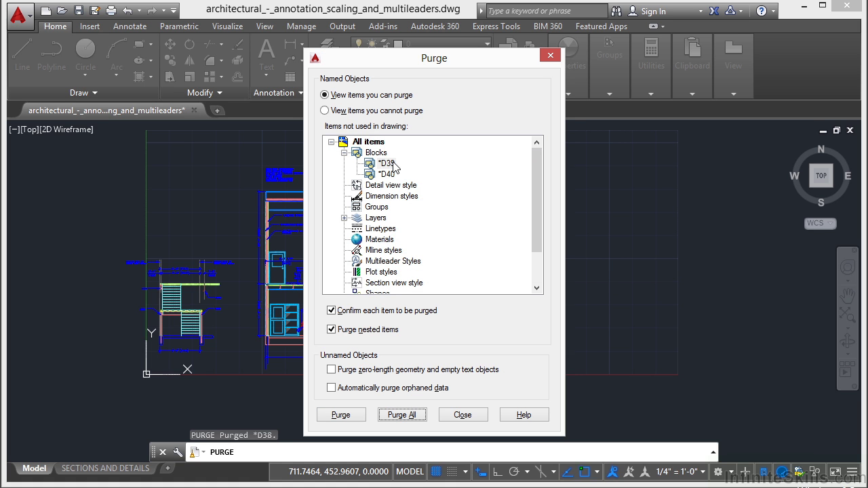
click(393, 163)
click(393, 175)
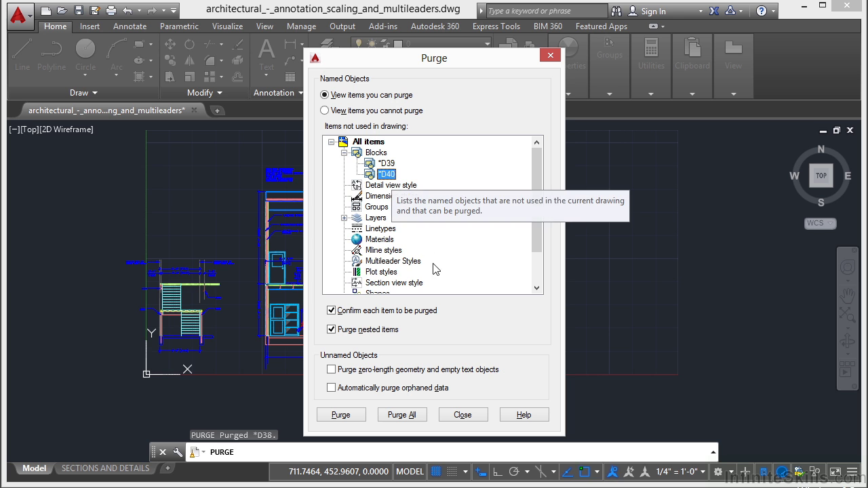
Close the Purge dialog, leaving blocks *D39 and *D40 unpurged.
click(460, 414)
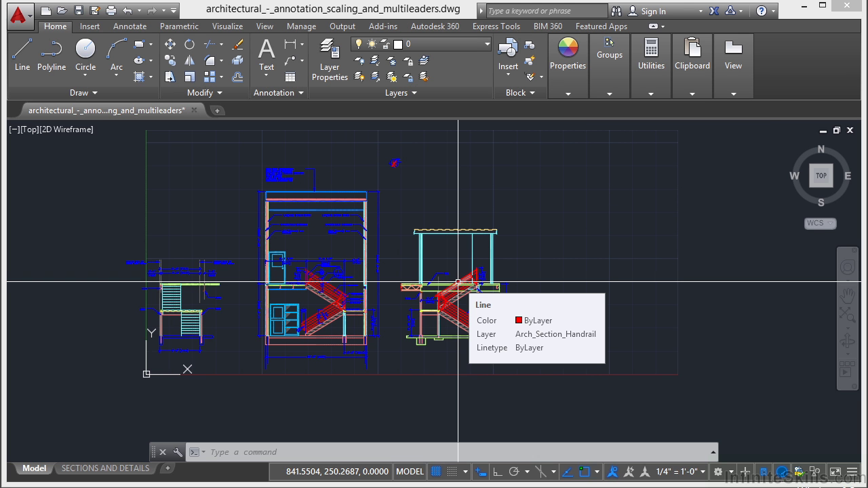